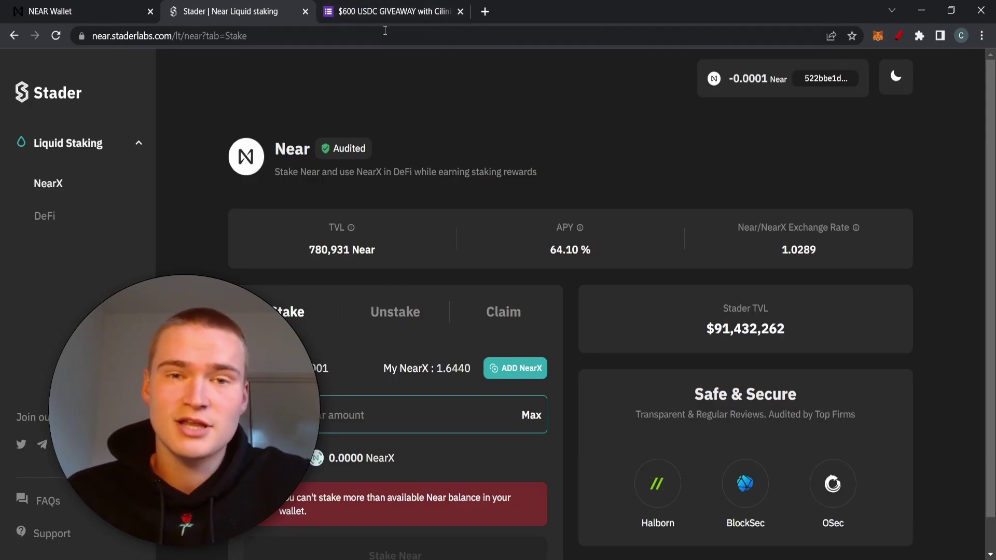
View the USDC giveaway form and the NearX and DeFi pages of the Stader Near liquid staking site.
click(367, 13)
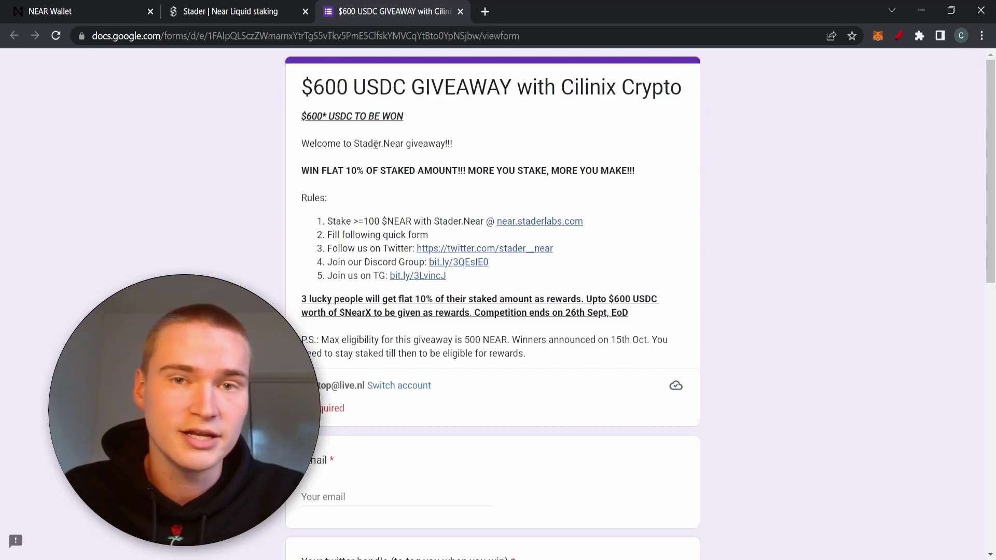
click(172, 12)
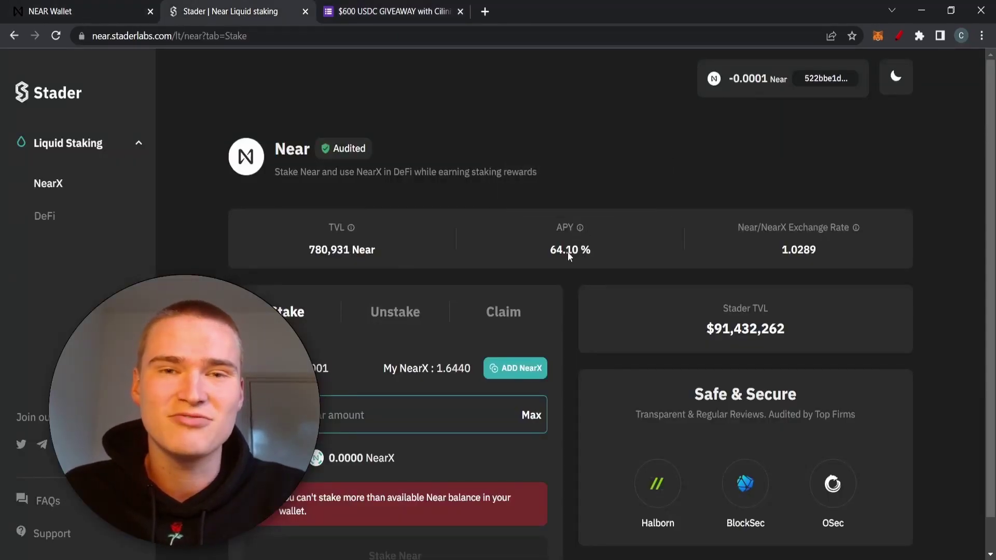
click(46, 220)
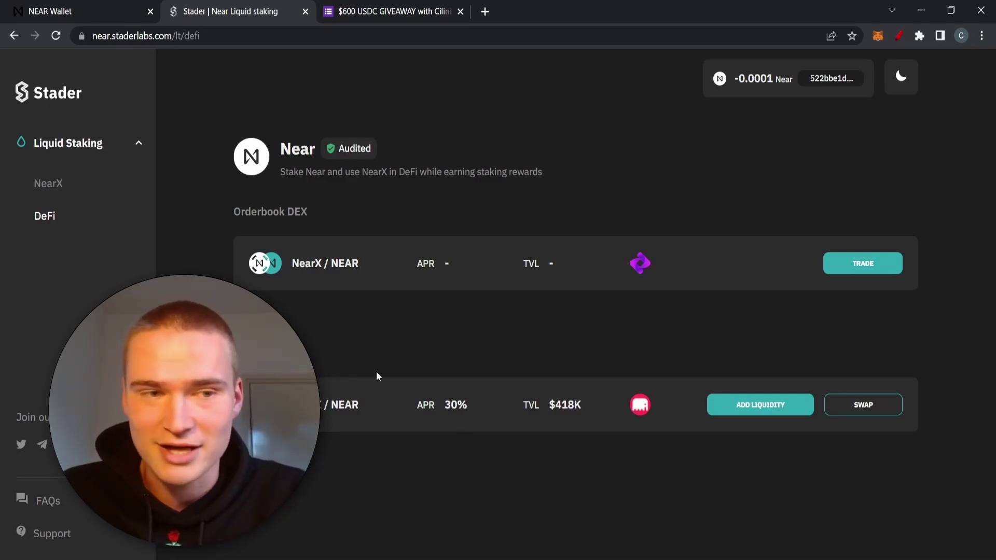
click(37, 187)
Read the giveaway form's rules and review its required questions, from the email to the NEAR wallet address.
click(383, 12)
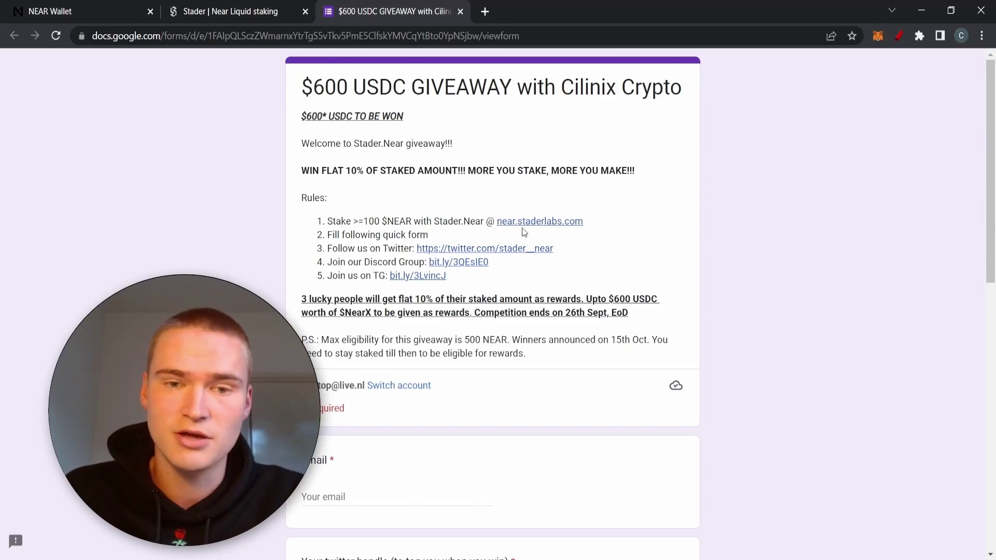
click(52, 11)
click(197, 13)
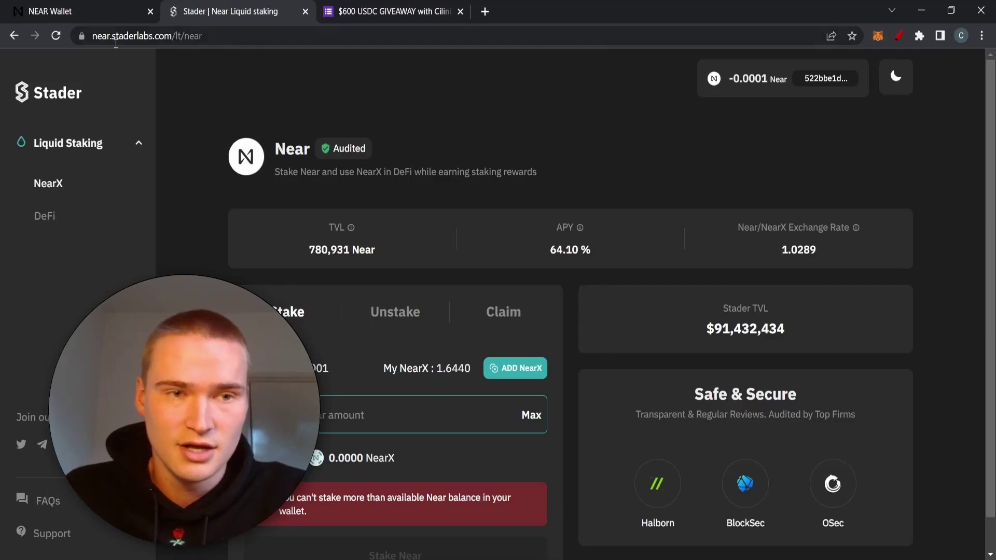
click(349, 15)
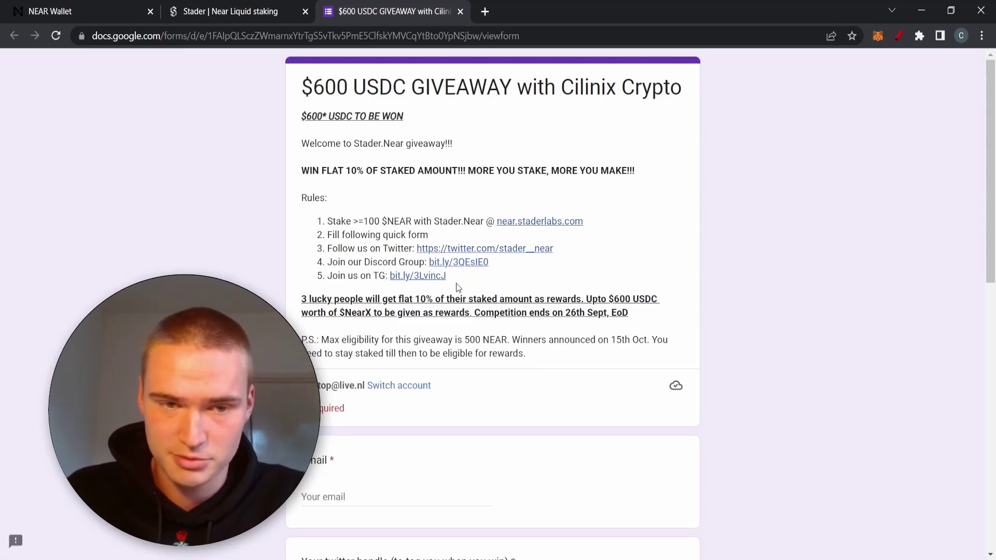
scroll(458, 288, down, 2)
scroll(382, 300, up, 2)
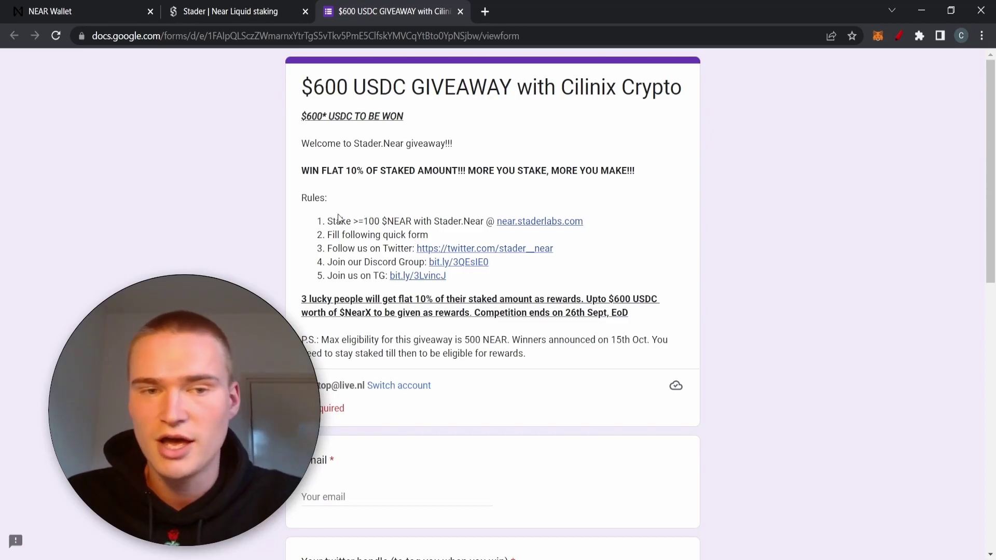
scroll(419, 261, down, 6)
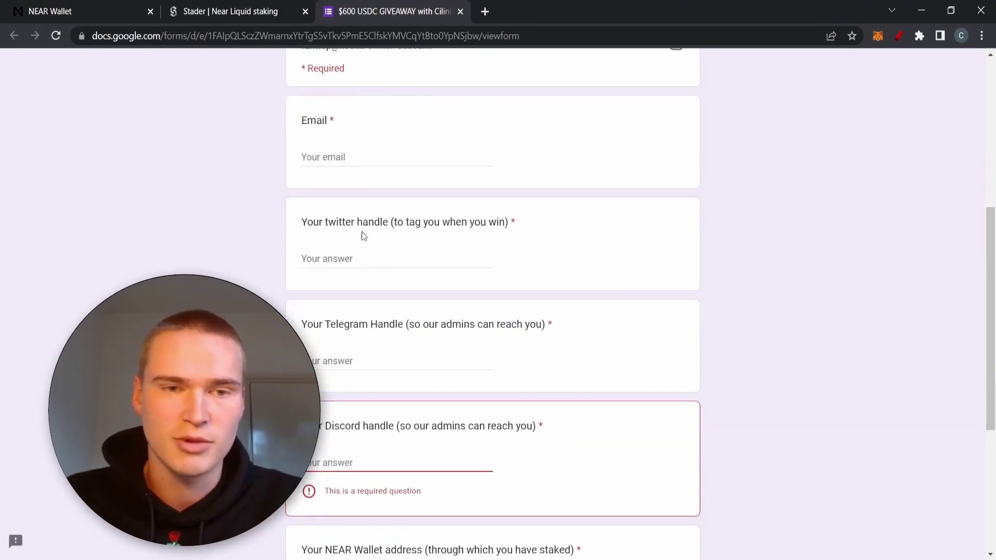
scroll(347, 170, down, 2)
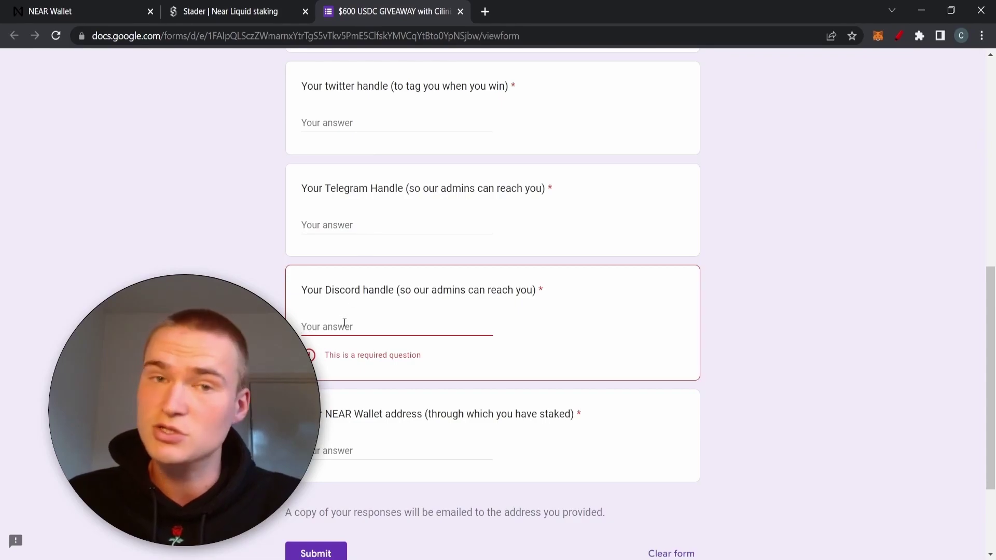
scroll(344, 323, down, 1)
Copy the account's wallet address from the account details in NEAR Wallet for the form's wallet address question.
click(360, 382)
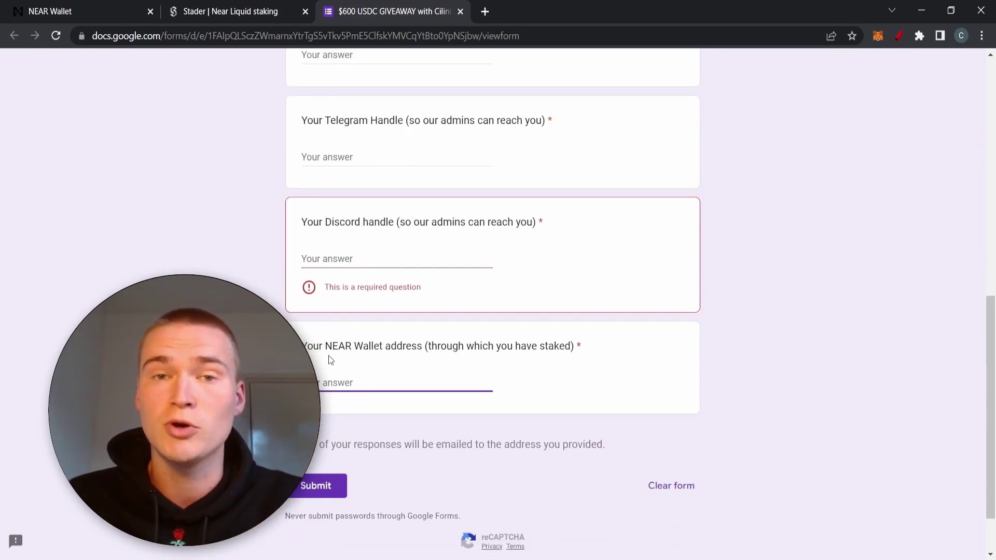
click(93, 11)
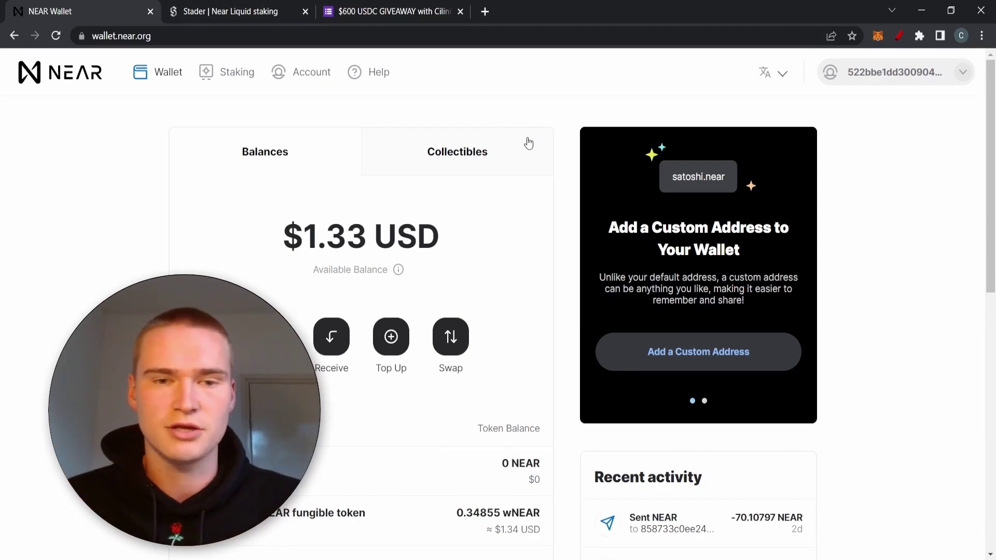
click(873, 73)
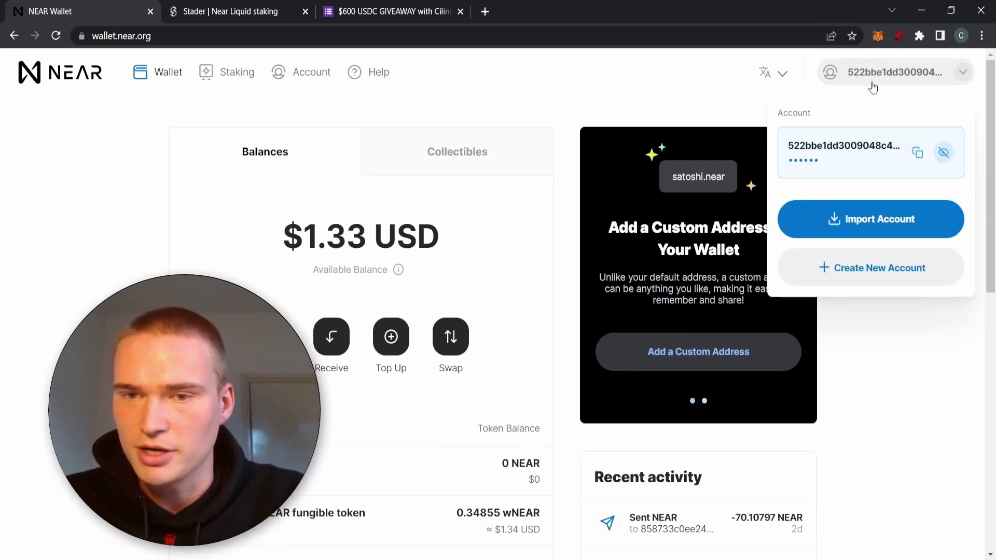
click(882, 78)
click(885, 80)
click(917, 156)
Paste the copied wallet address into the giveaway form's NEAR Wallet address answer.
click(238, 11)
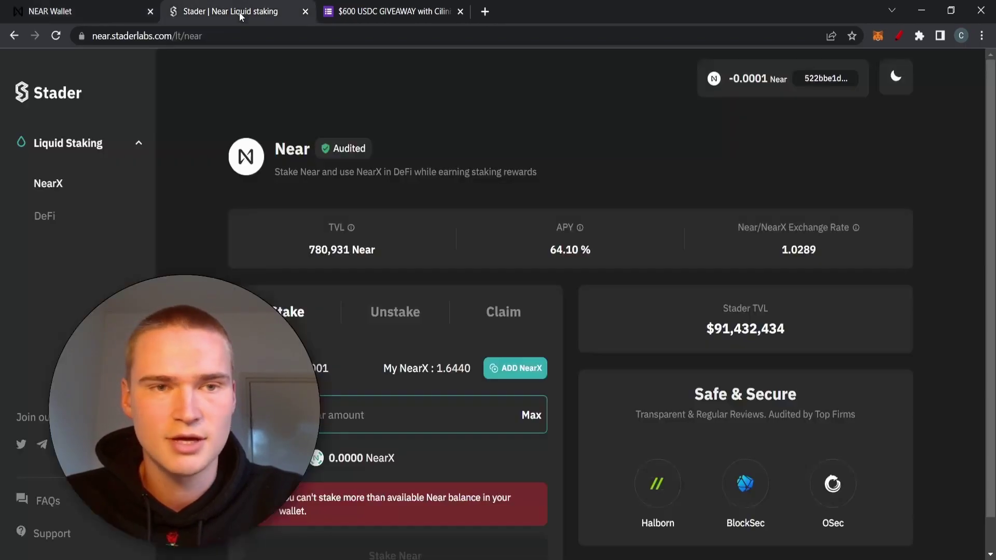
click(390, 11)
scroll(385, 117, down, 2)
click(344, 291)
key(ctrl+v)
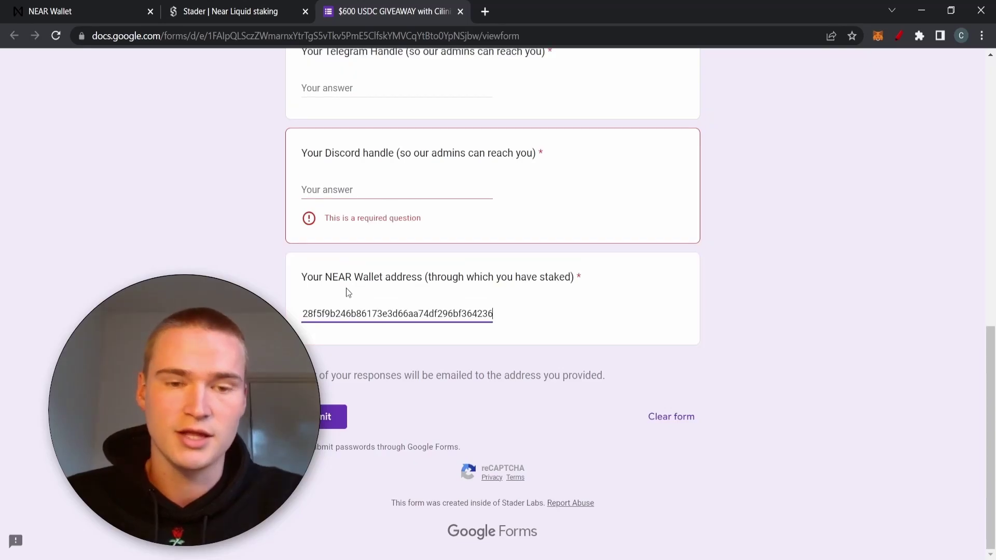
scroll(513, 251, up, 8)
scroll(512, 250, up, 4)
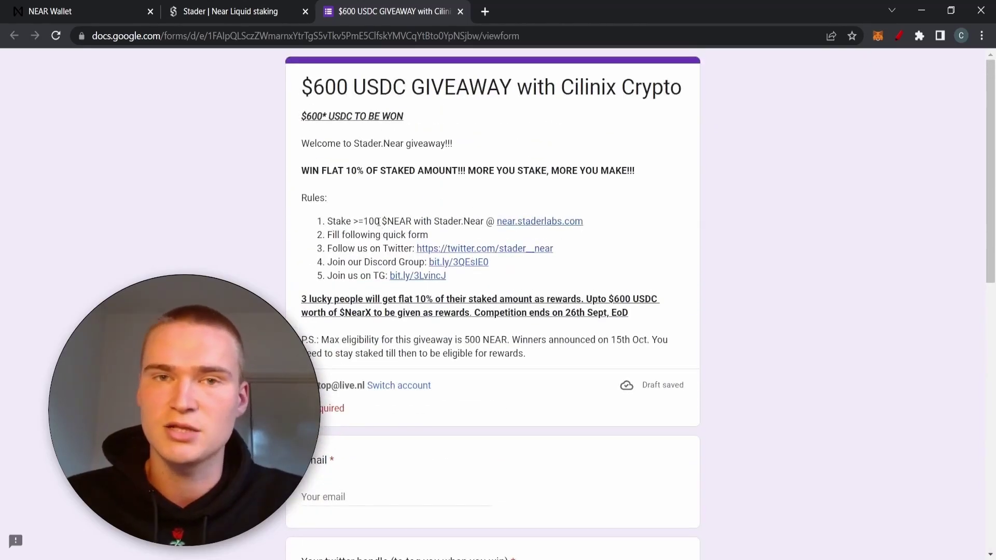
Close the account details in NEAR Wallet and view the receive page with the deposit QR code and account ID.
click(235, 11)
click(95, 12)
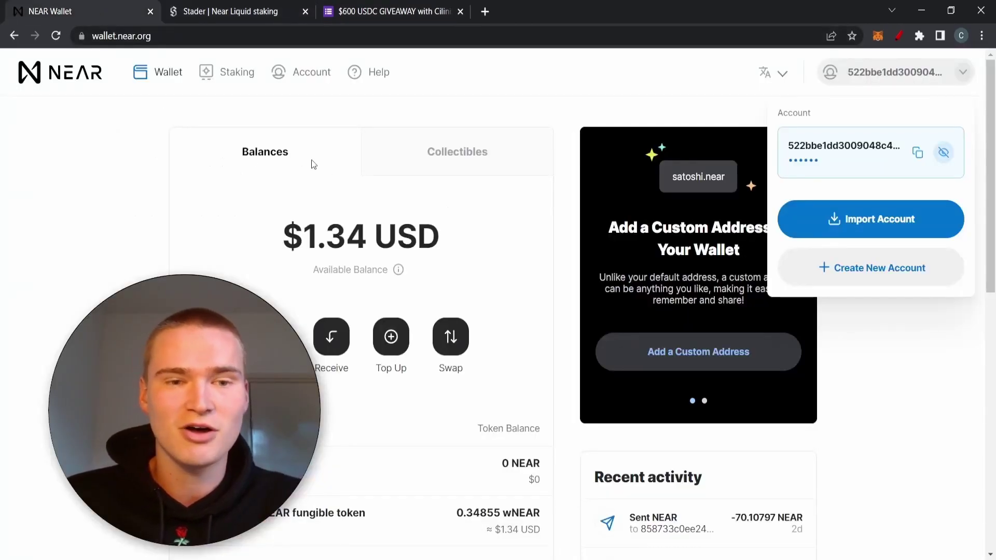
click(952, 83)
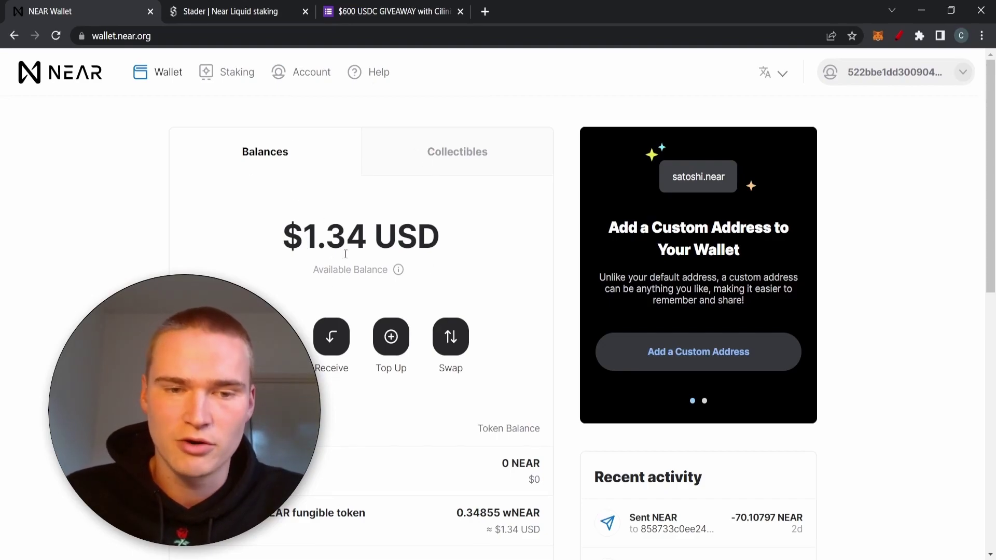
click(333, 337)
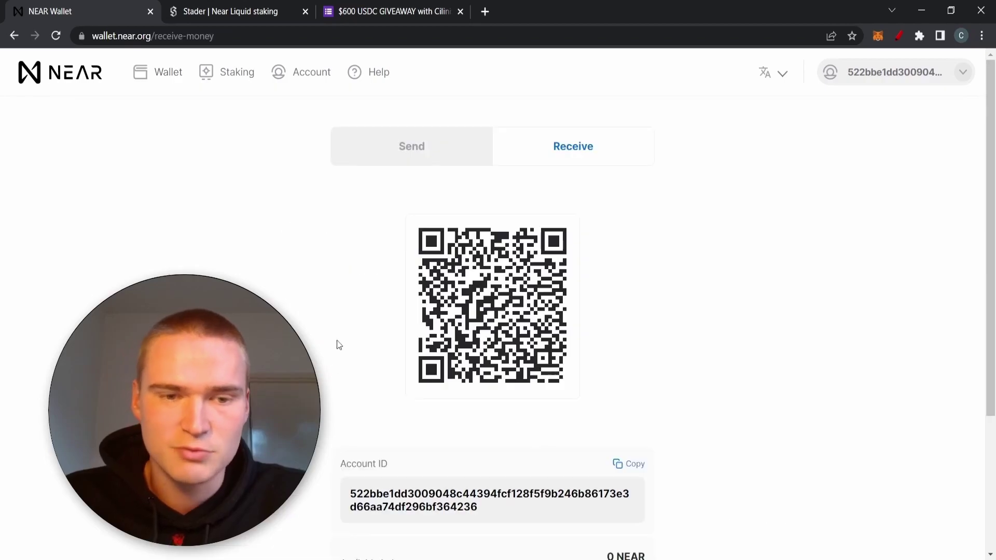
scroll(520, 467, down, 2)
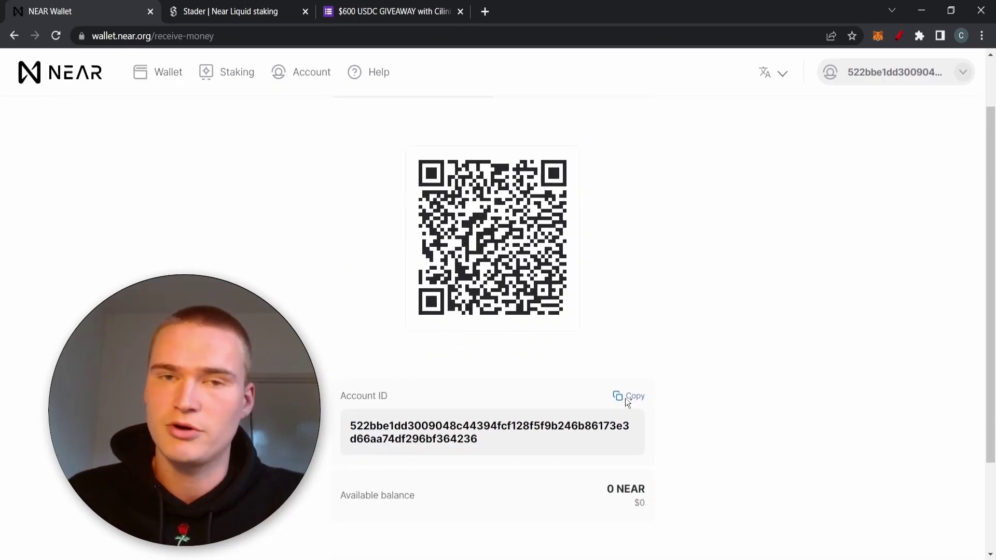
scroll(613, 391, up, 2)
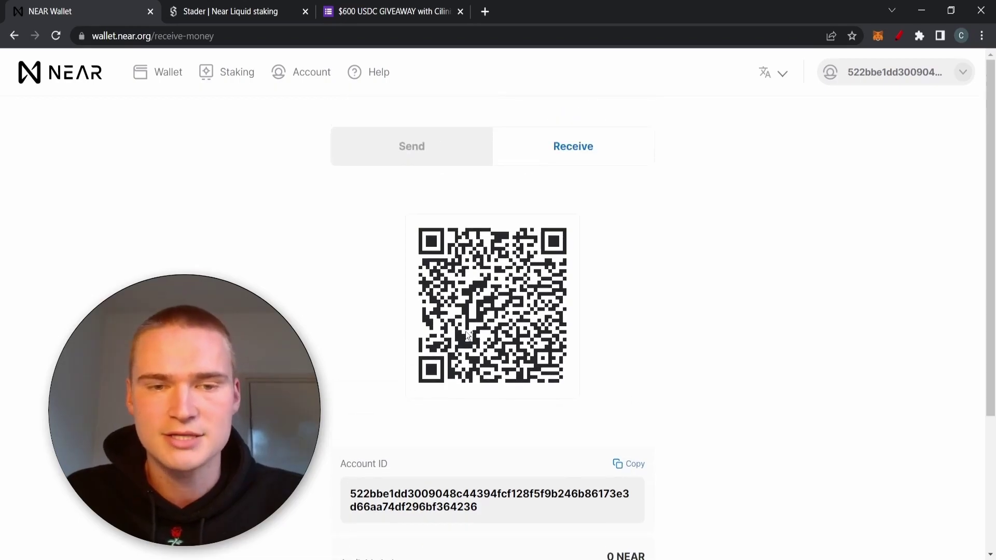
Examine Stader's connected wallet balance and Near staking form alongside the receive page in NEAR Wallet.
click(254, 13)
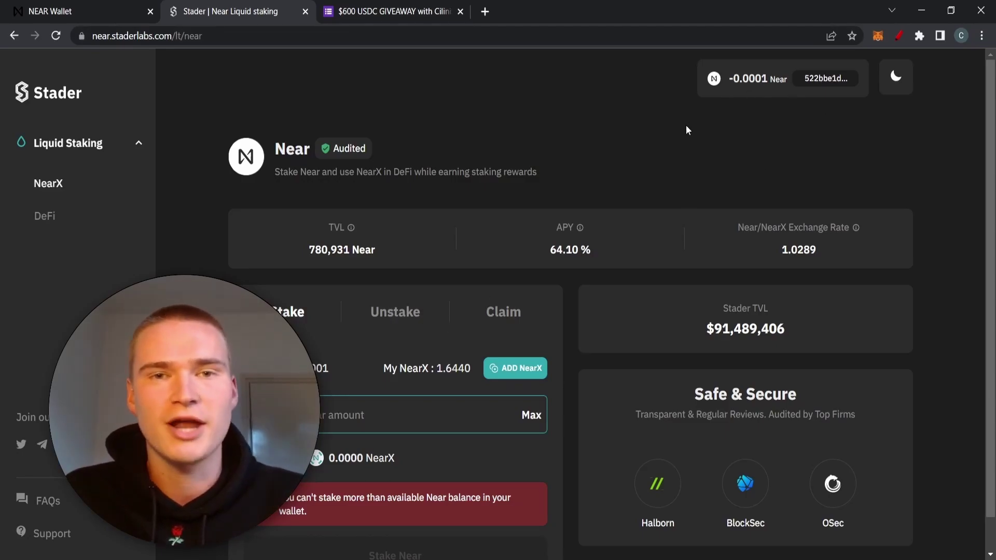
click(101, 11)
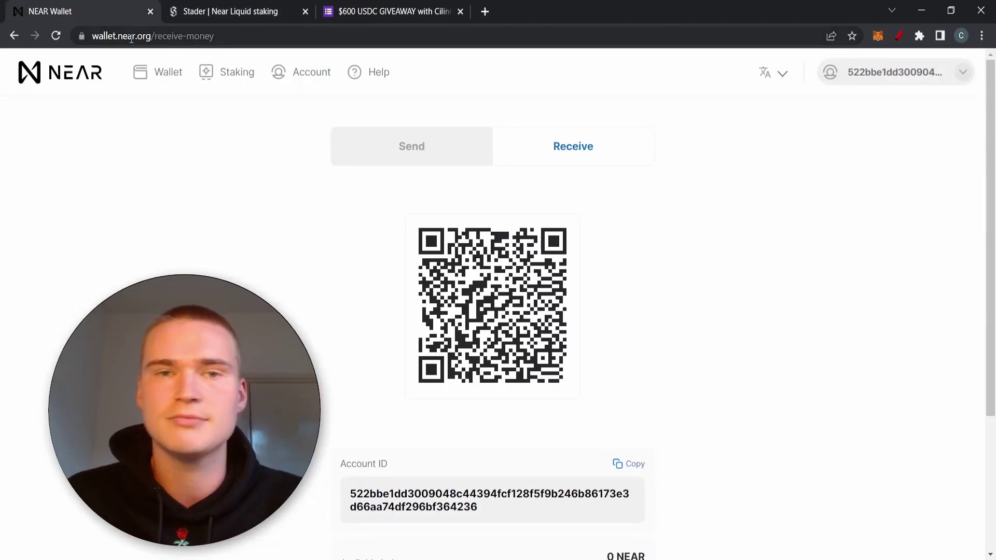
click(213, 12)
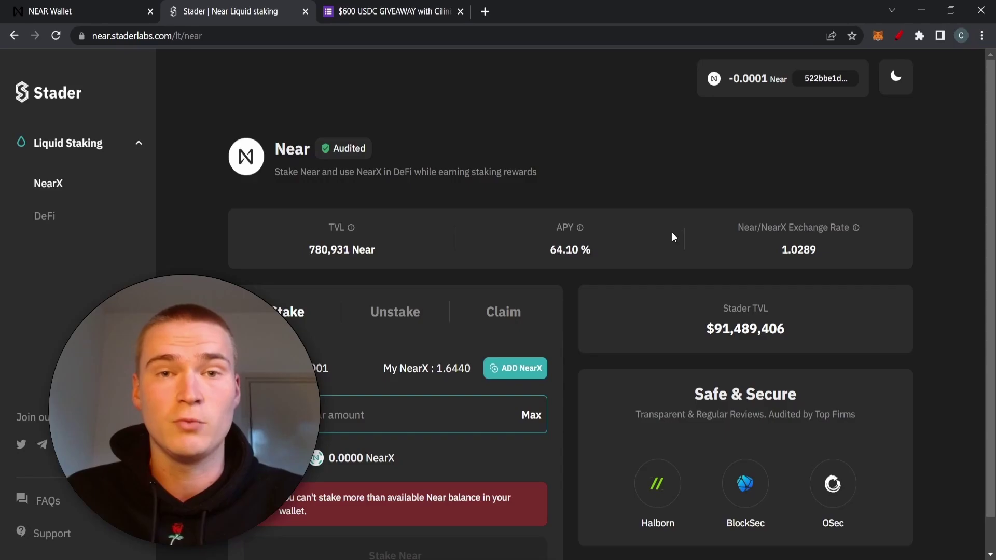
click(112, 10)
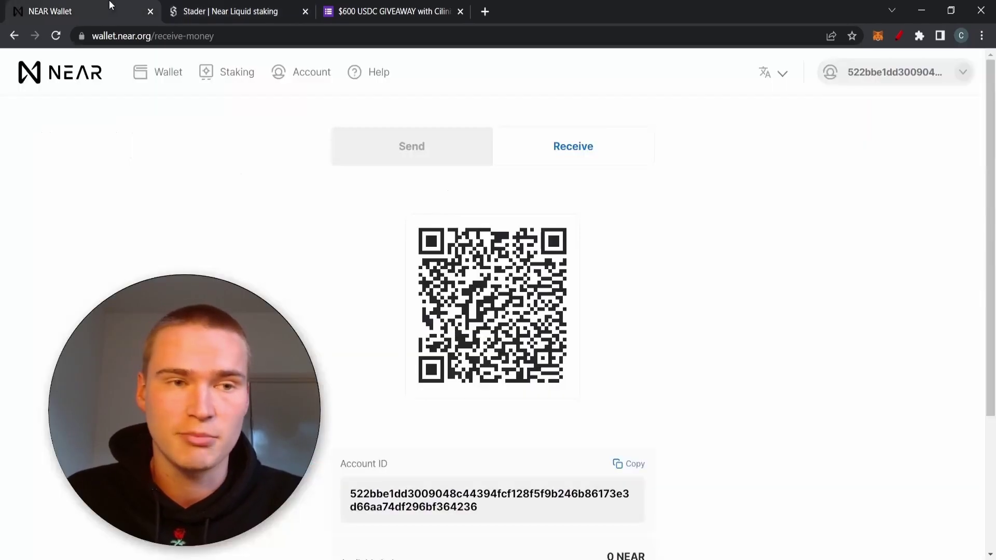
click(259, 11)
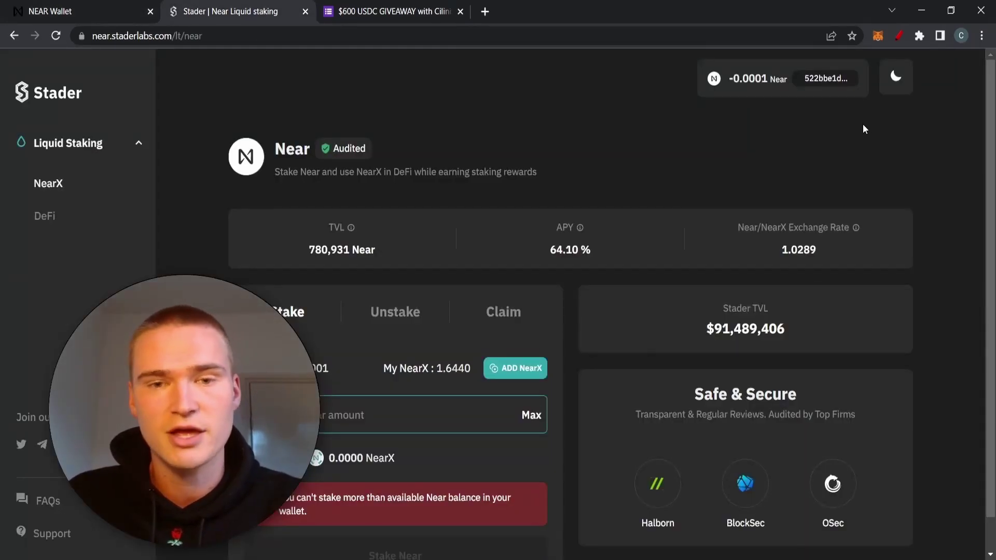
scroll(384, 338, down, 1)
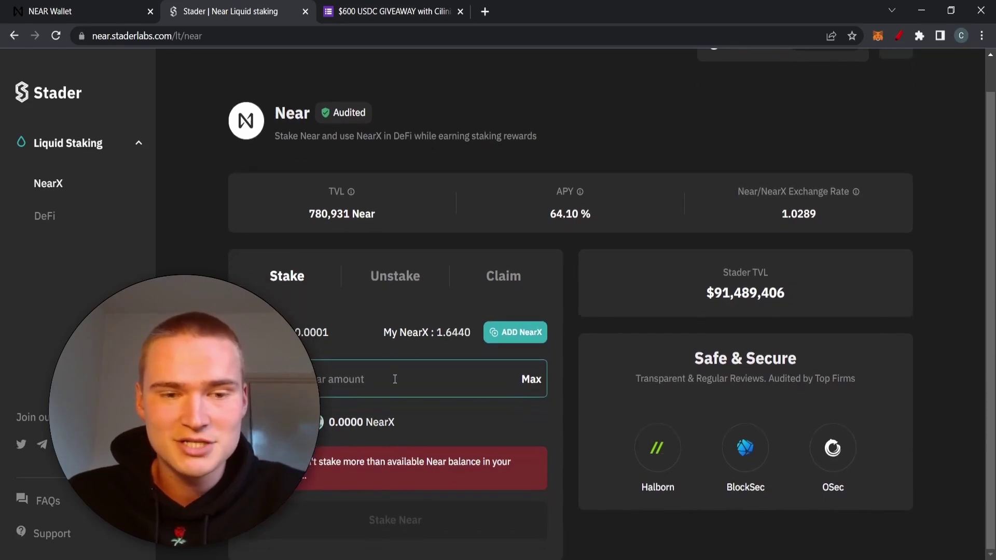
click(44, 8)
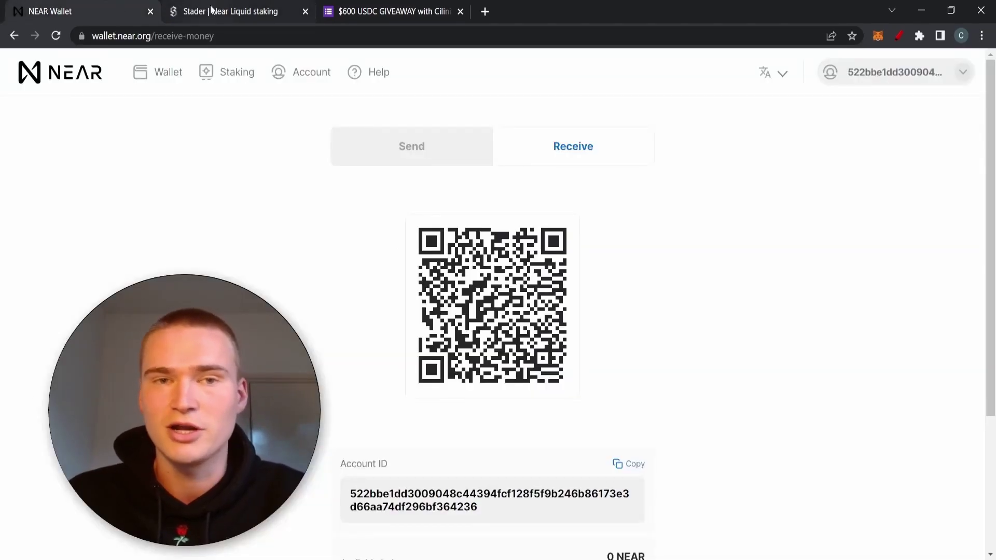
click(212, 8)
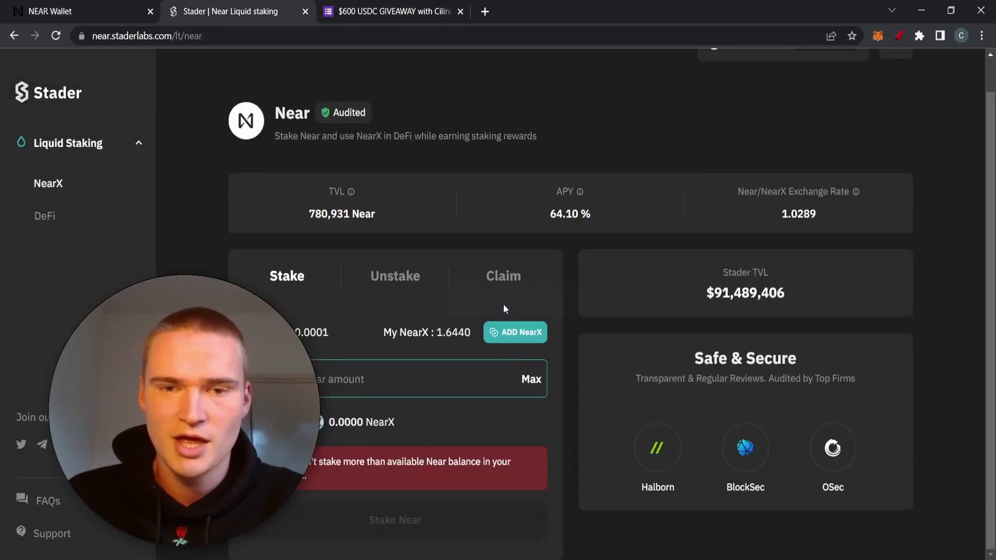
Check the APY breakdown on Stader's NearX page and revisit the giveaway form's rules.
scroll(504, 307, up, 1)
mouse_move(580, 230)
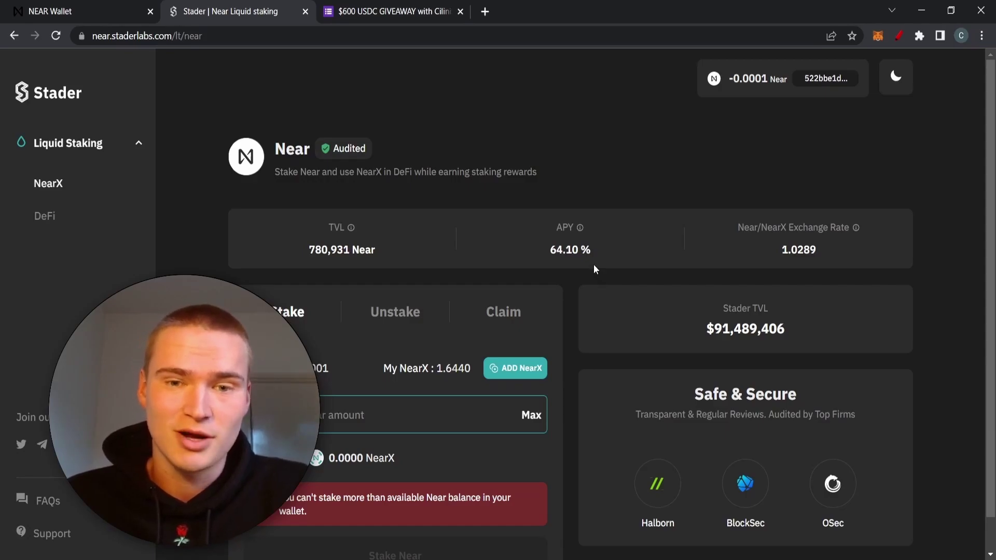
click(412, 15)
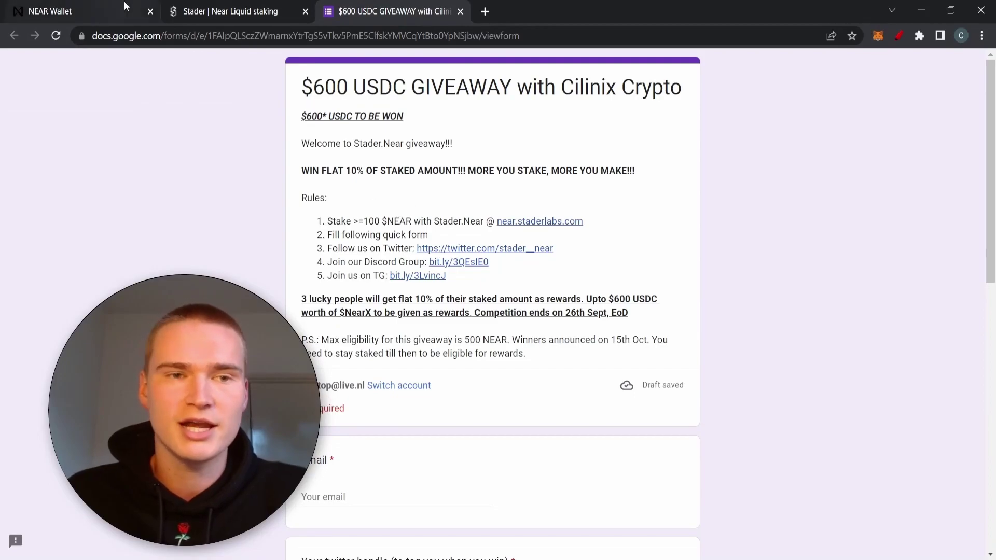
click(244, 11)
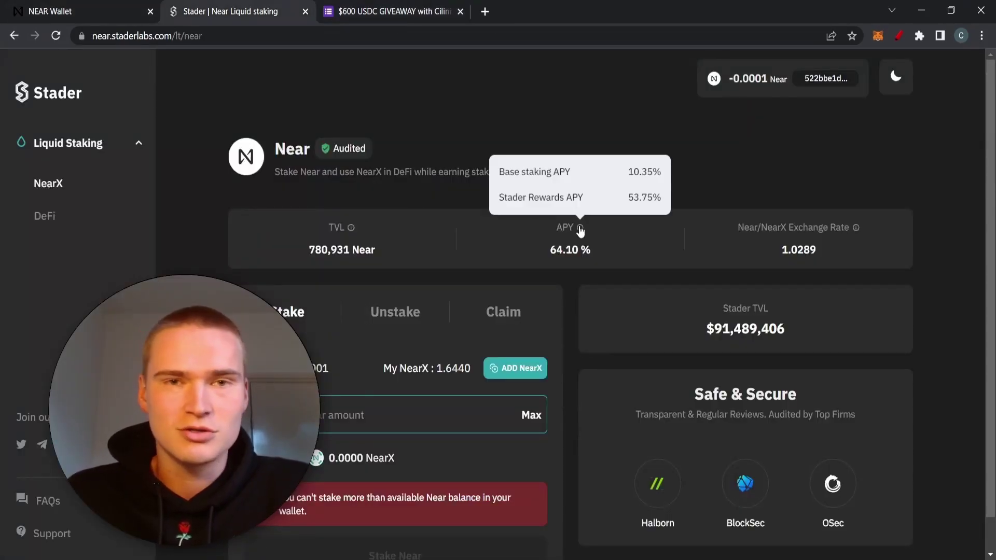
mouse_move(581, 228)
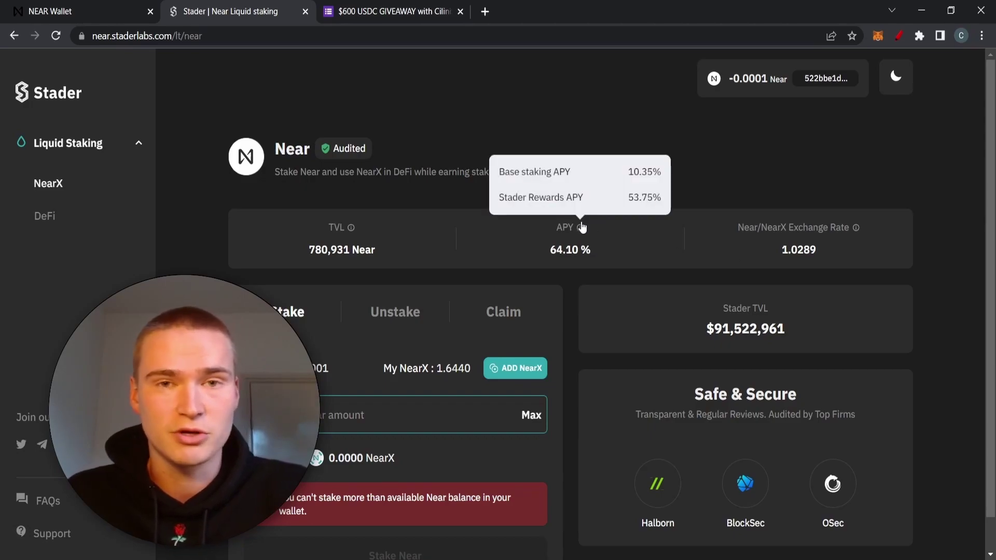
View the Claim and Unstake options for NearX in Stader's staking form.
scroll(829, 376, down, 1)
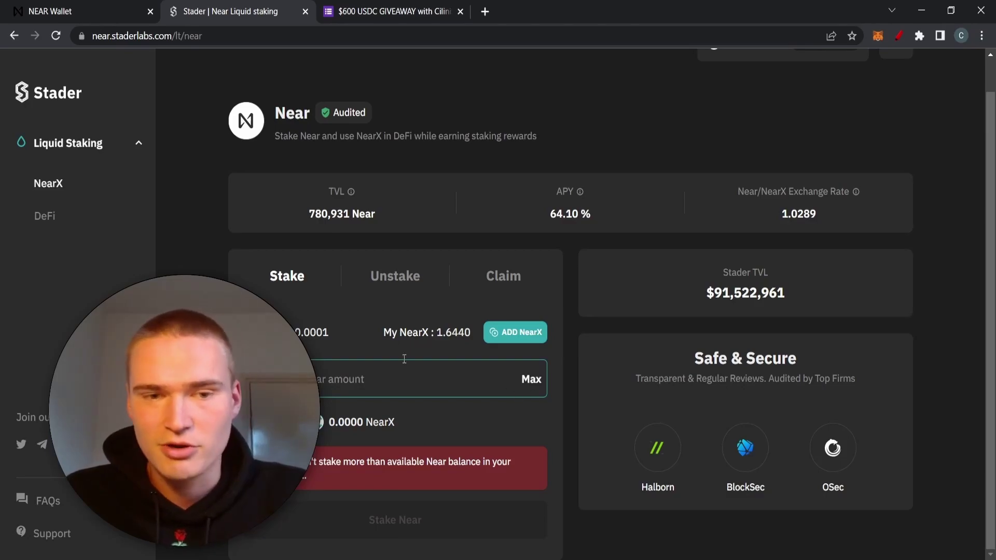
click(401, 285)
click(515, 325)
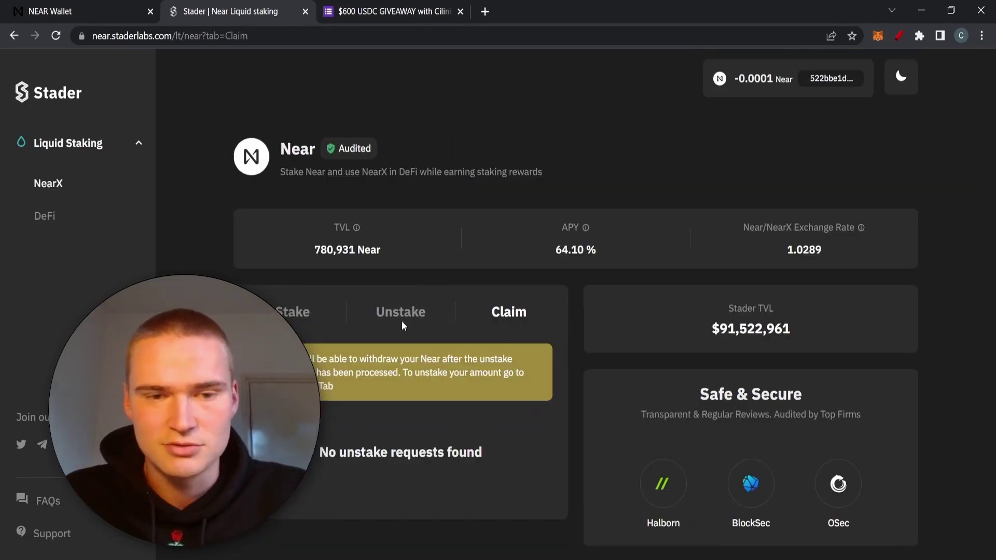
click(425, 327)
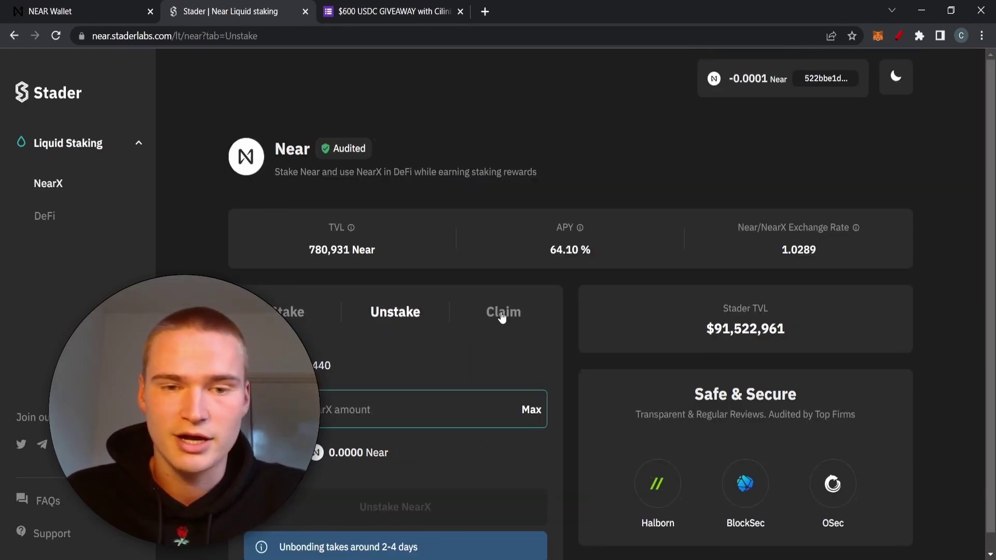
View NearX's Claim and Stake sections, and examine the NearX / NEAR options on Stader's DeFi page.
click(502, 313)
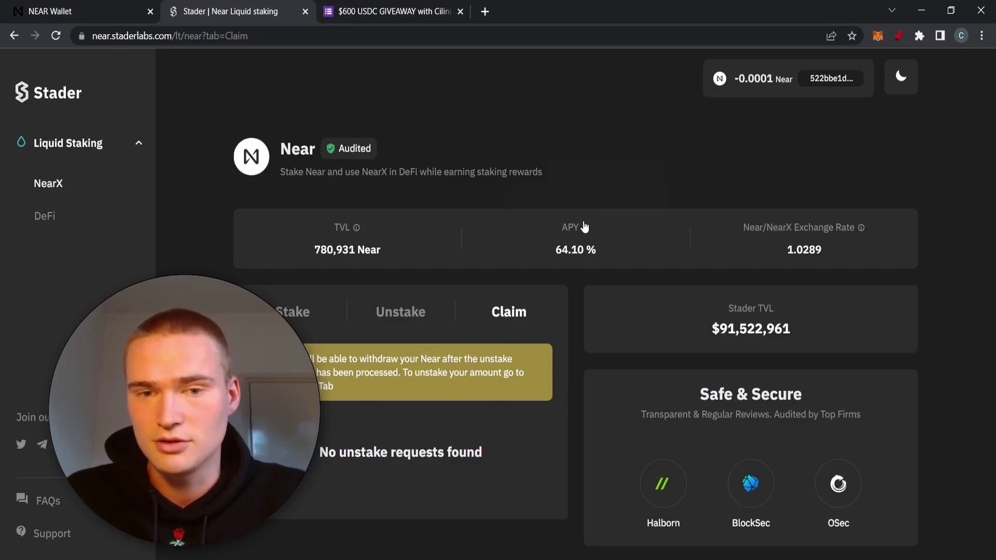
click(310, 306)
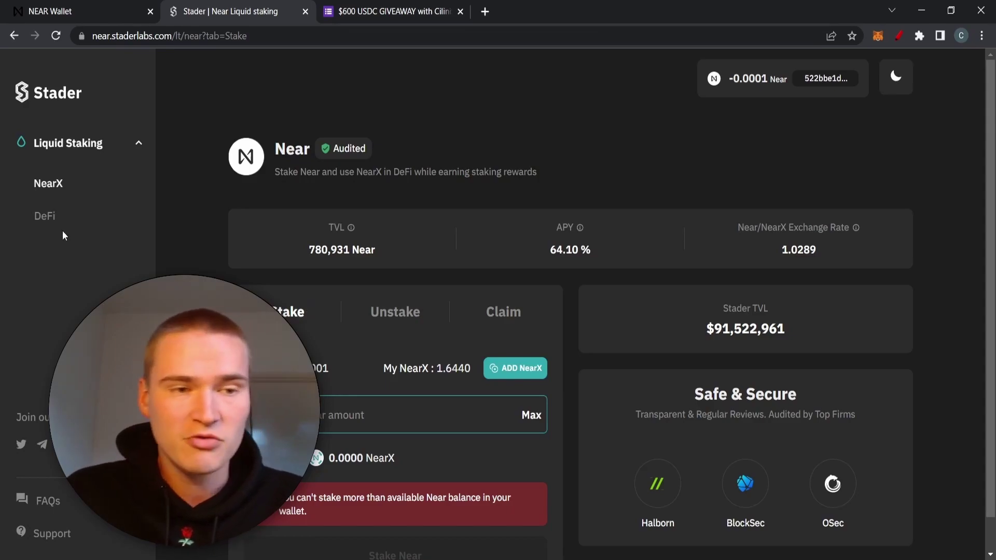
click(51, 217)
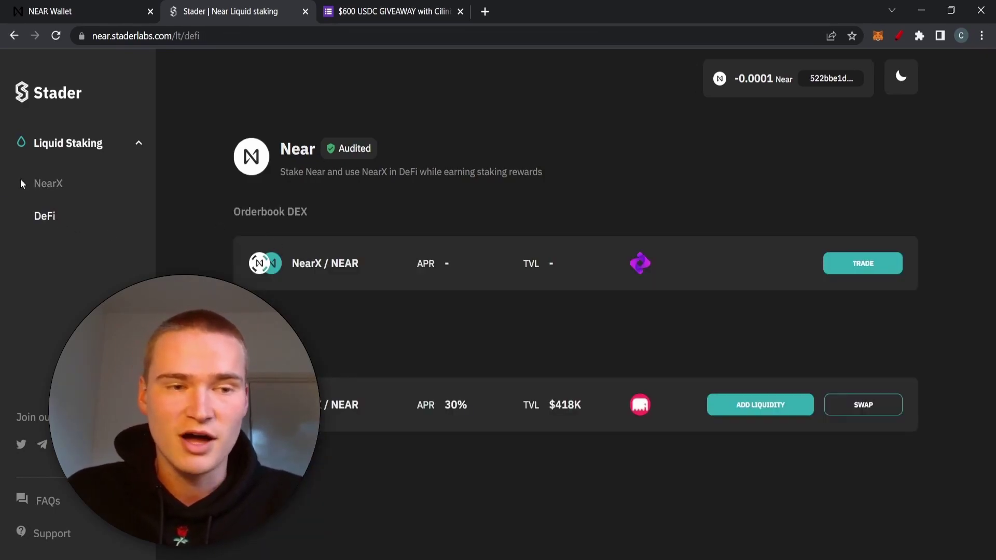
click(48, 184)
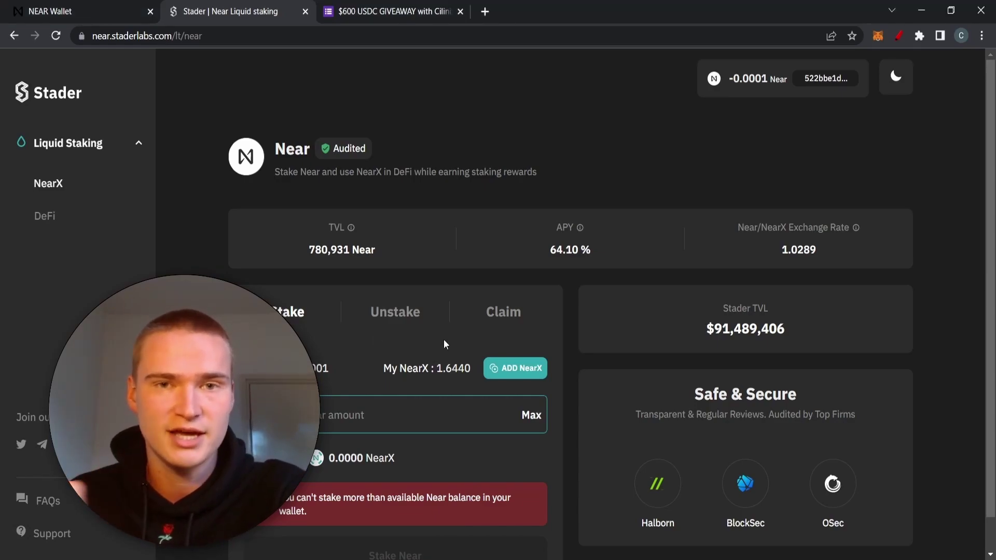
click(58, 217)
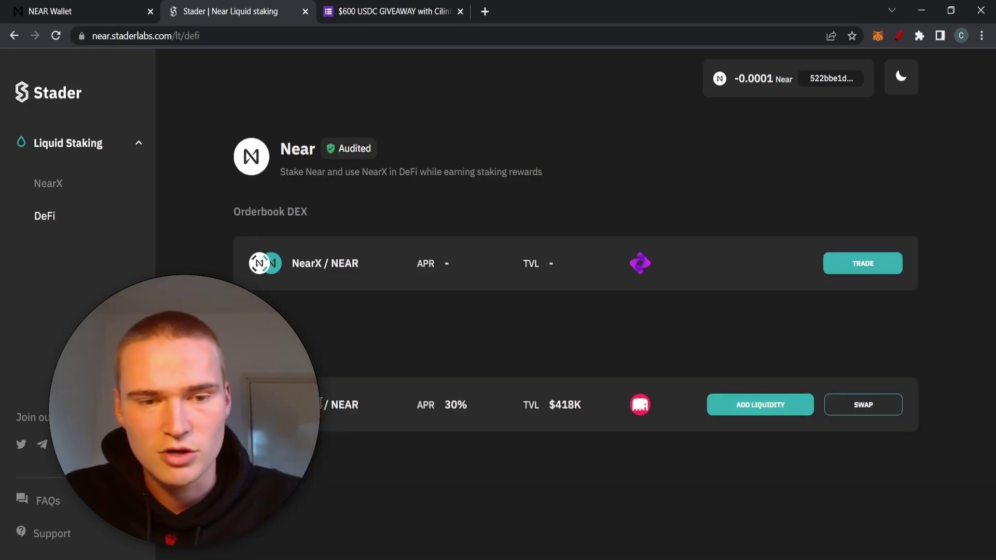
Open Jumbo's liquidity pools from Stader's NearX / NEAR listing, browse them and connect the NEAR Wallet.
click(758, 405)
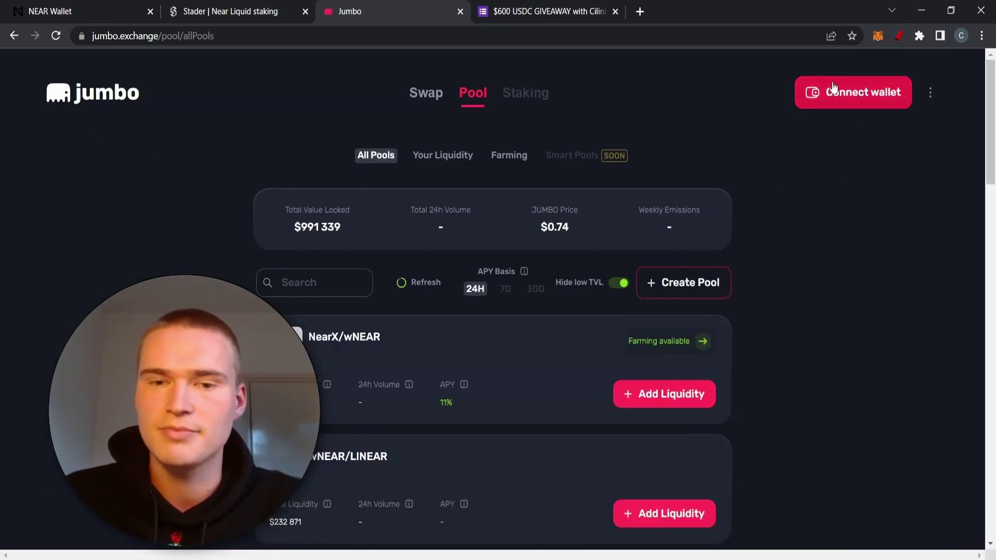
scroll(756, 281, down, 1)
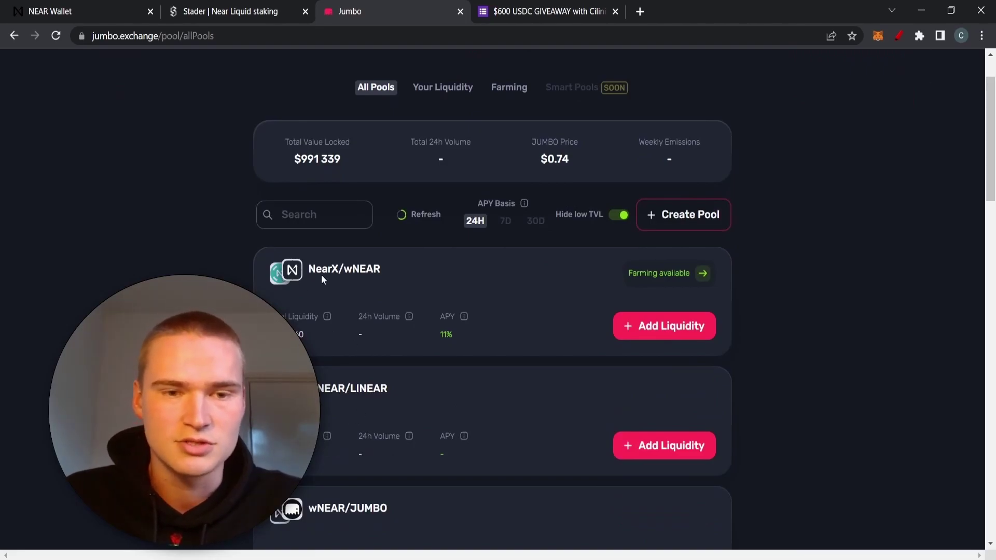
scroll(359, 279, down, 4)
scroll(381, 157, up, 5)
click(852, 98)
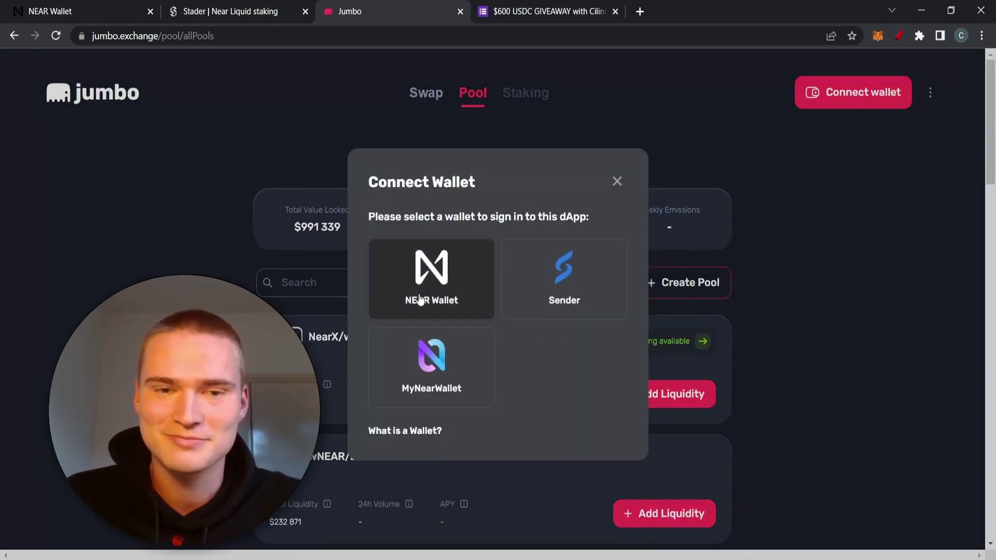
click(420, 300)
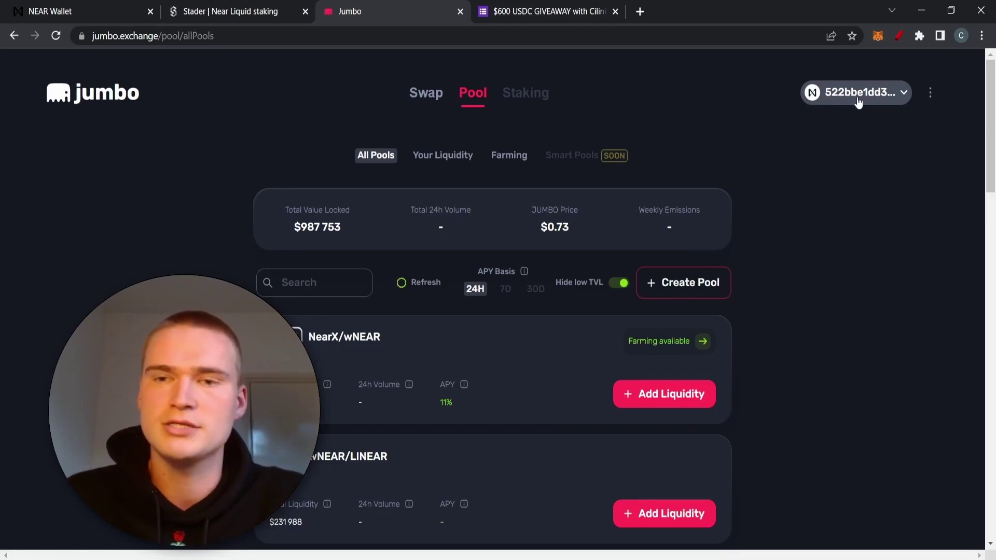
Try the Add Liquidity form of the NearX/wNEAR pool with the maximum NEARX amount, and close it without submitting.
click(670, 402)
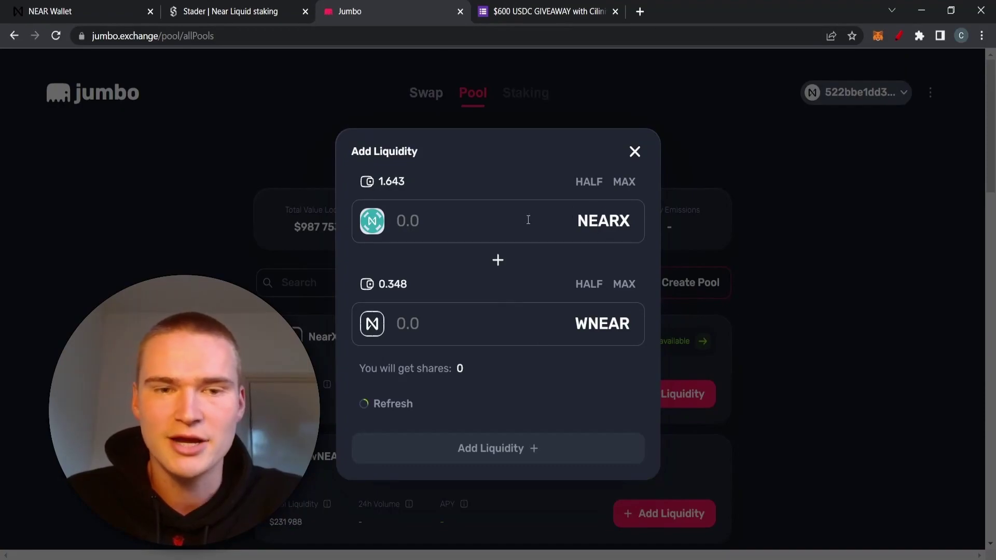
click(619, 186)
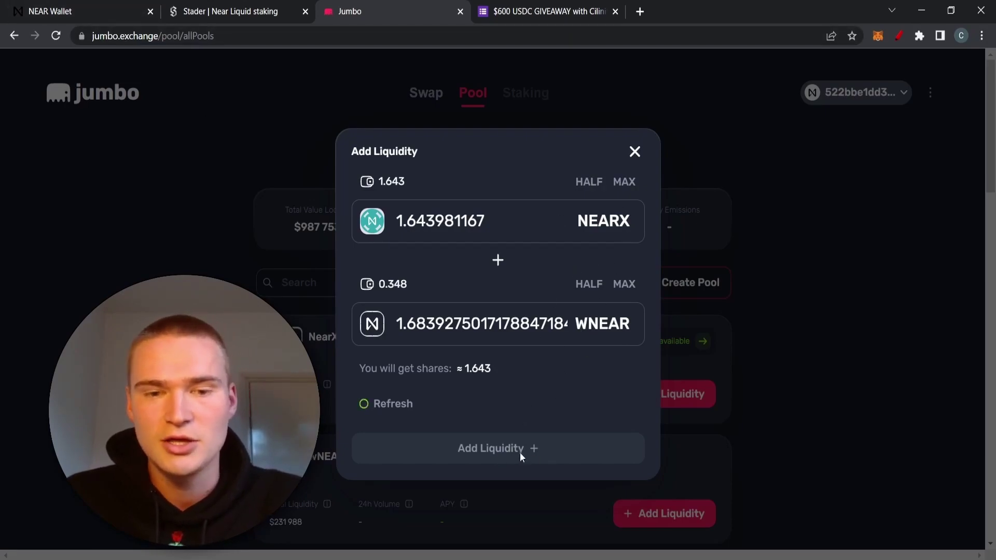
click(634, 152)
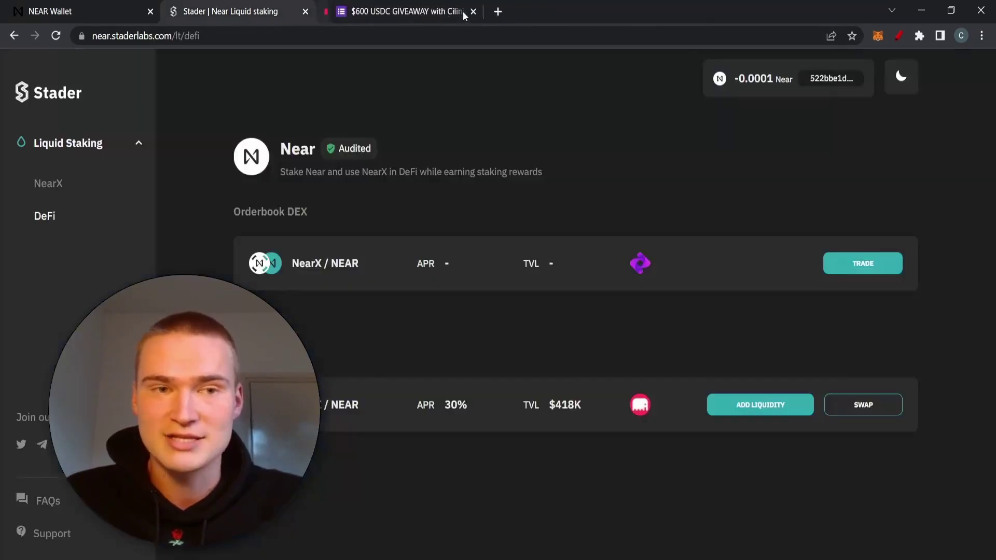
Close the Jumbo page and revisit the rules in the $600 USDC giveaway form.
click(460, 12)
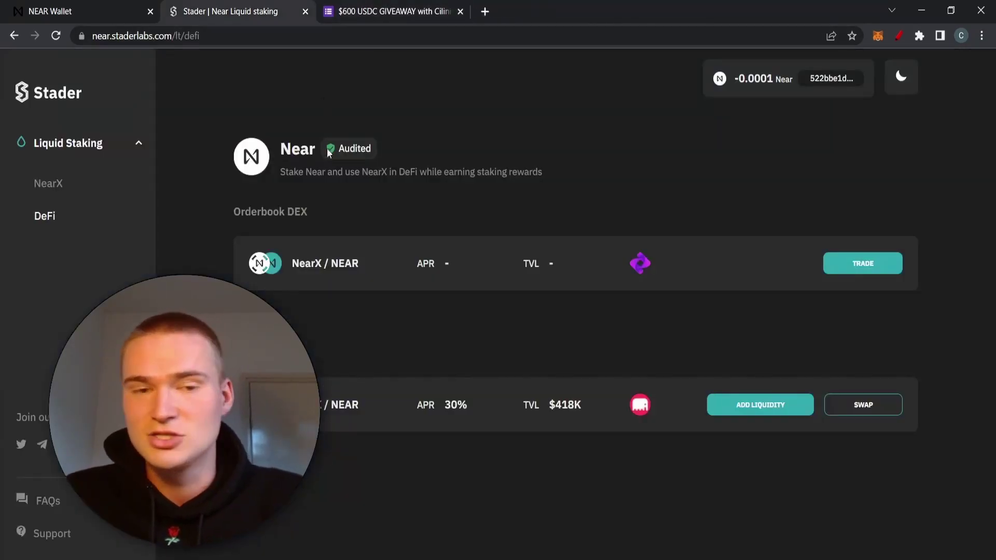
click(420, 10)
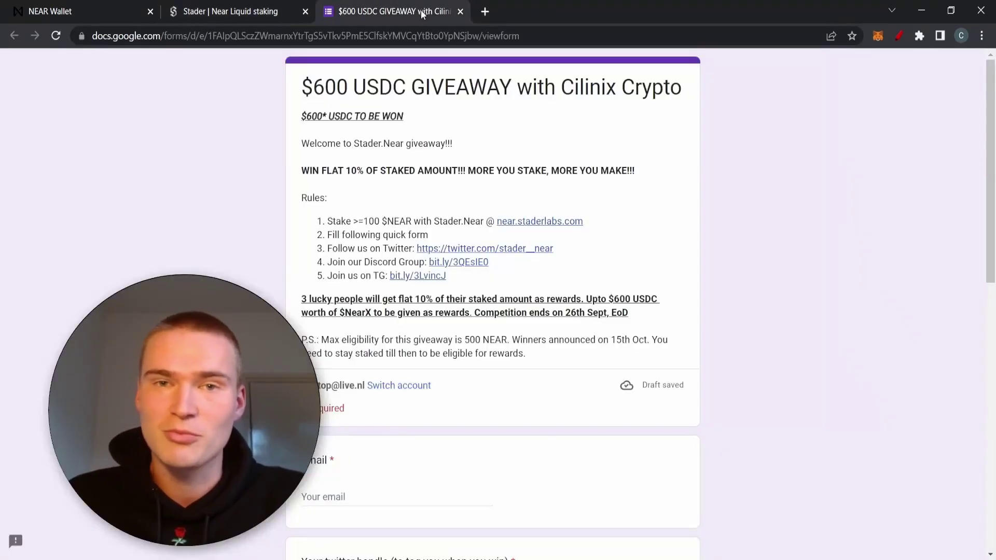